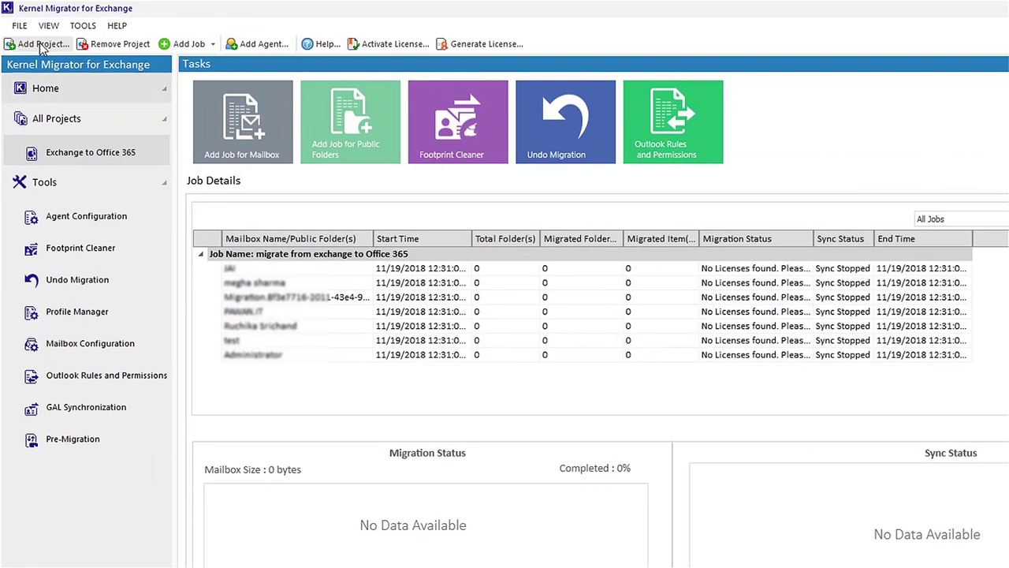
- Create a new project named 'test project'
left_click(38, 44)
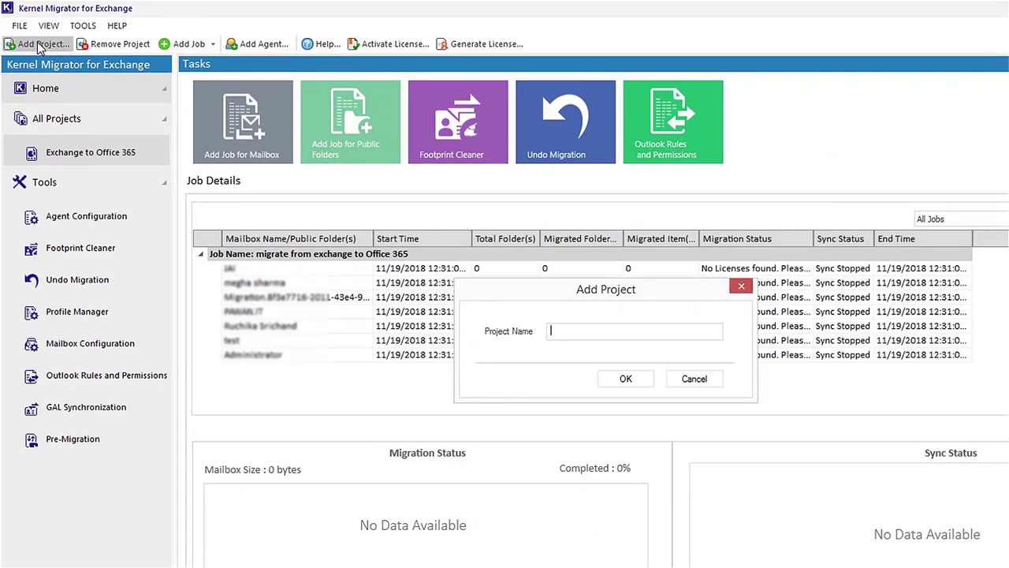
type("test project")
left_click(642, 380)
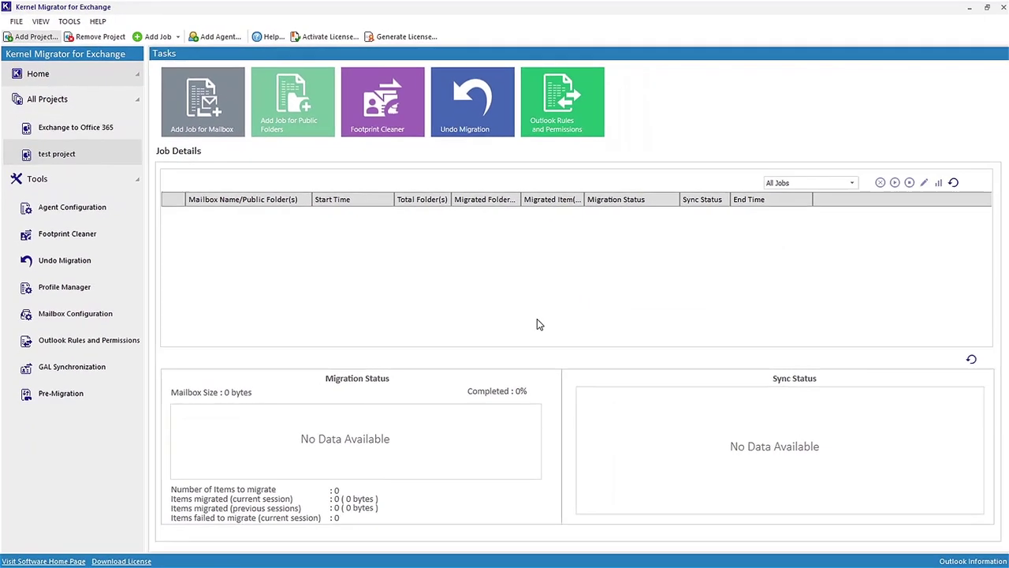
- Start a mailbox migration job in the project, name it and advance to source domain details
left_click(215, 109)
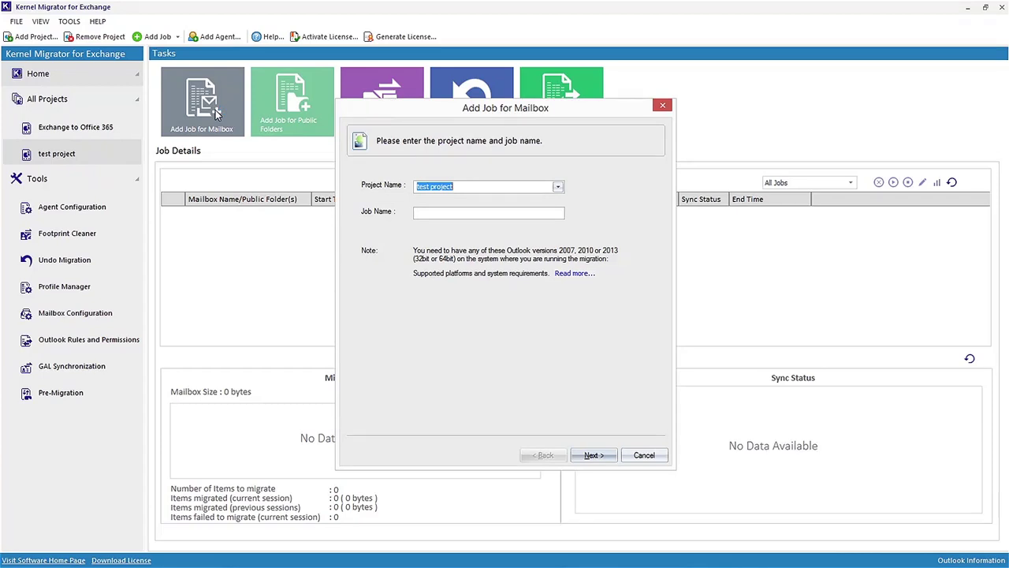
left_click(423, 213)
left_click(592, 456)
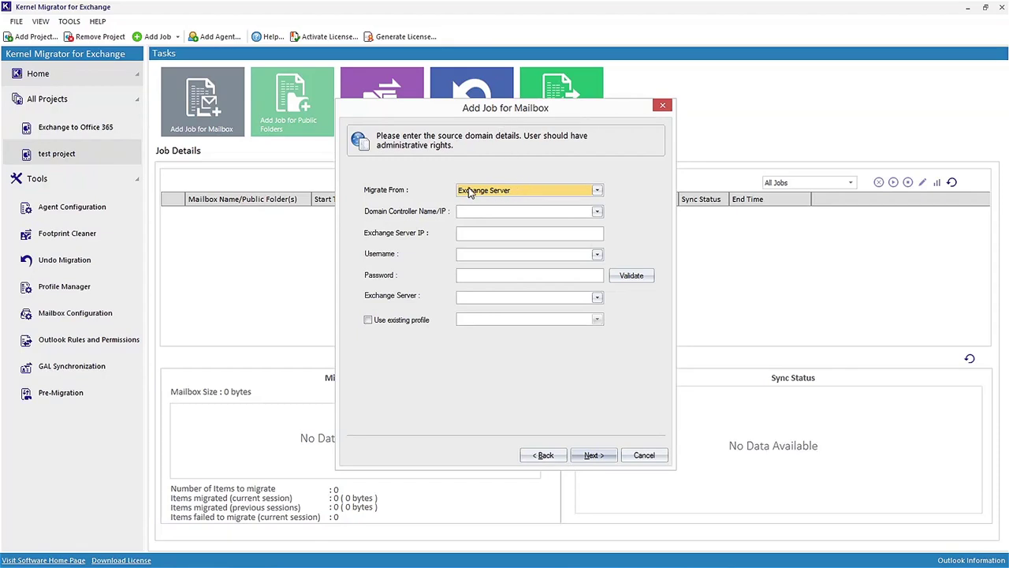
- Set the migration source to Office365 and paste the source admin password
left_click(597, 191)
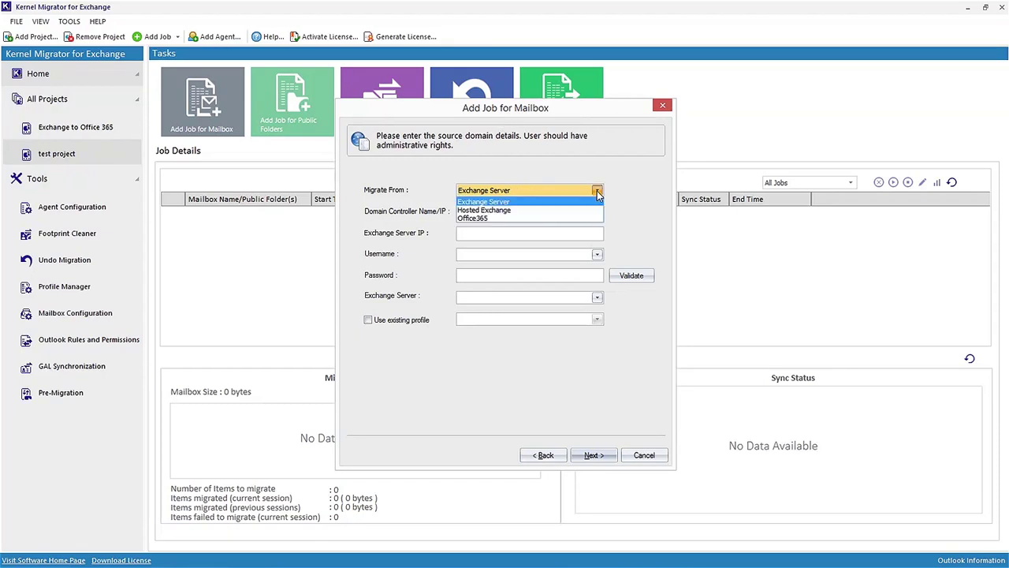
left_click(475, 218)
left_click(480, 274)
right_click(479, 274)
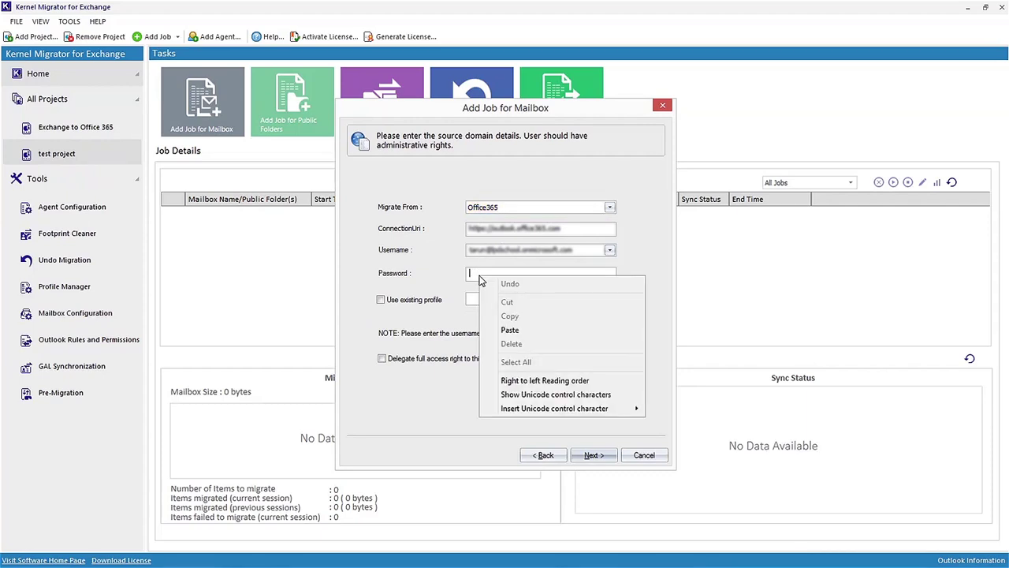
left_click(509, 335)
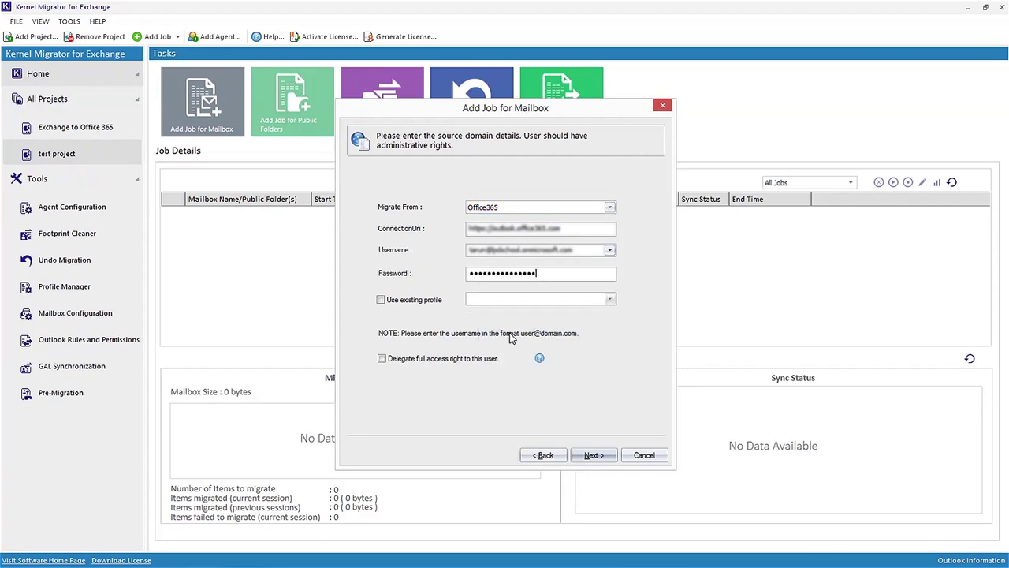
- Delegate full access to the source user, connect, and reuse the previous session's mailbox list
left_click(381, 302)
left_click(381, 301)
left_click(382, 359)
left_click(594, 456)
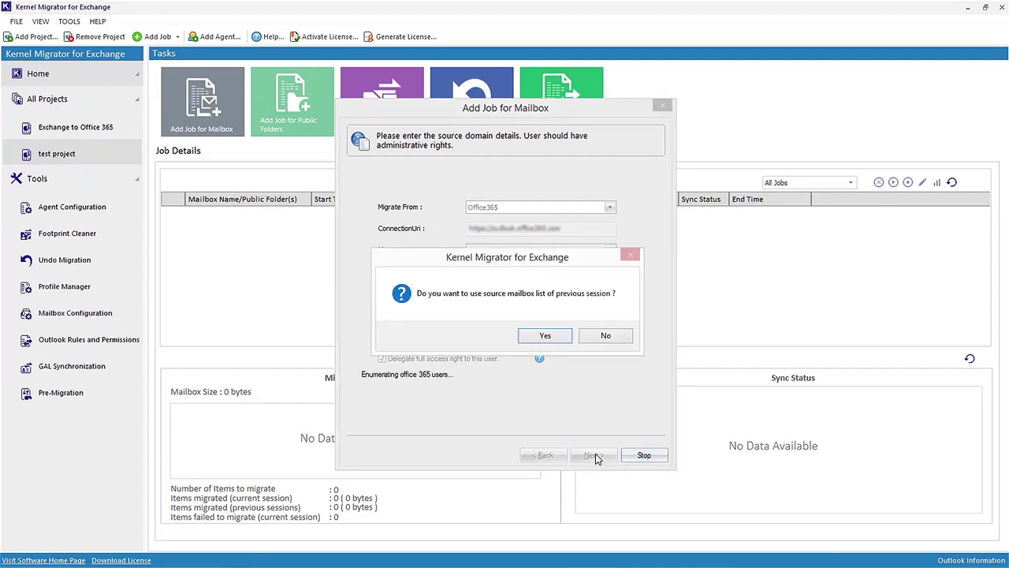
left_click(544, 337)
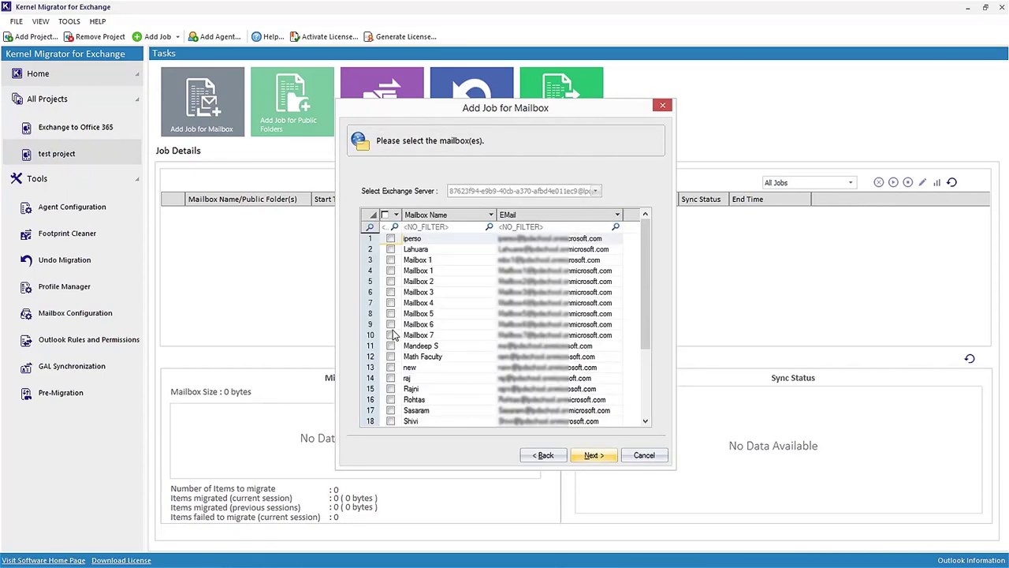
- Select Mailbox 6 and Mailbox 7, set the target to Office 365 and paste its admin password
left_click(391, 324)
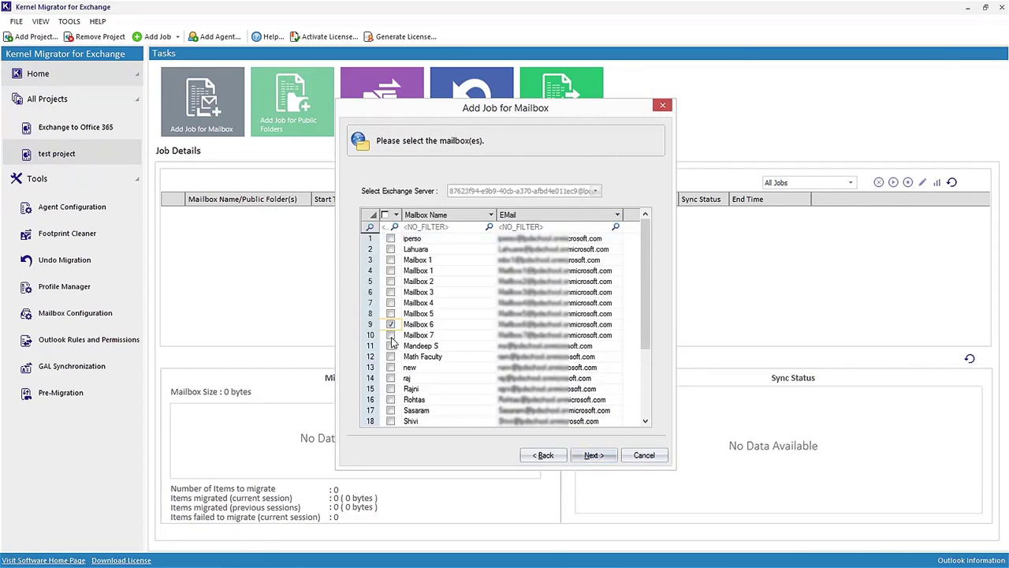
left_click(594, 456)
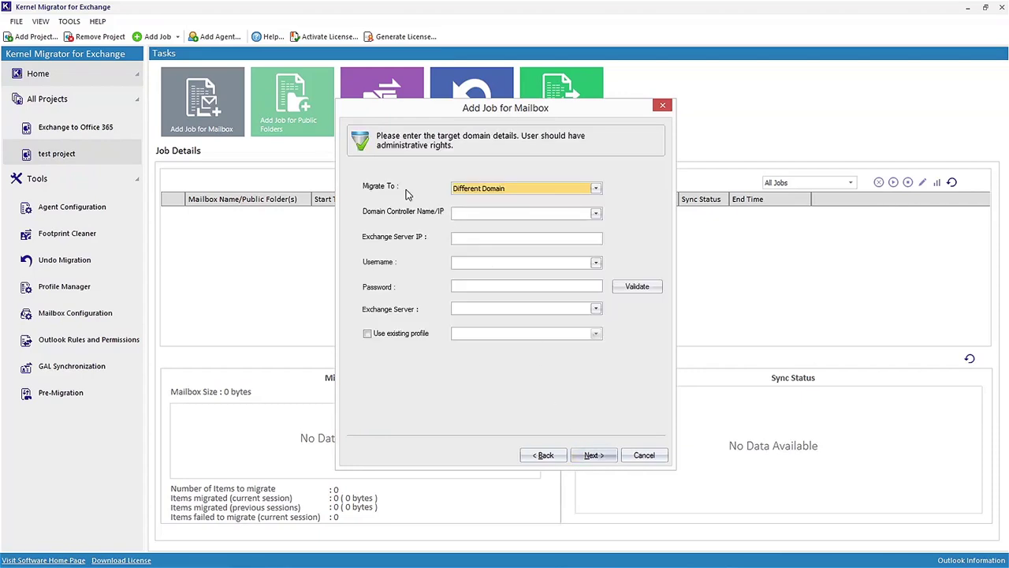
left_click(520, 187)
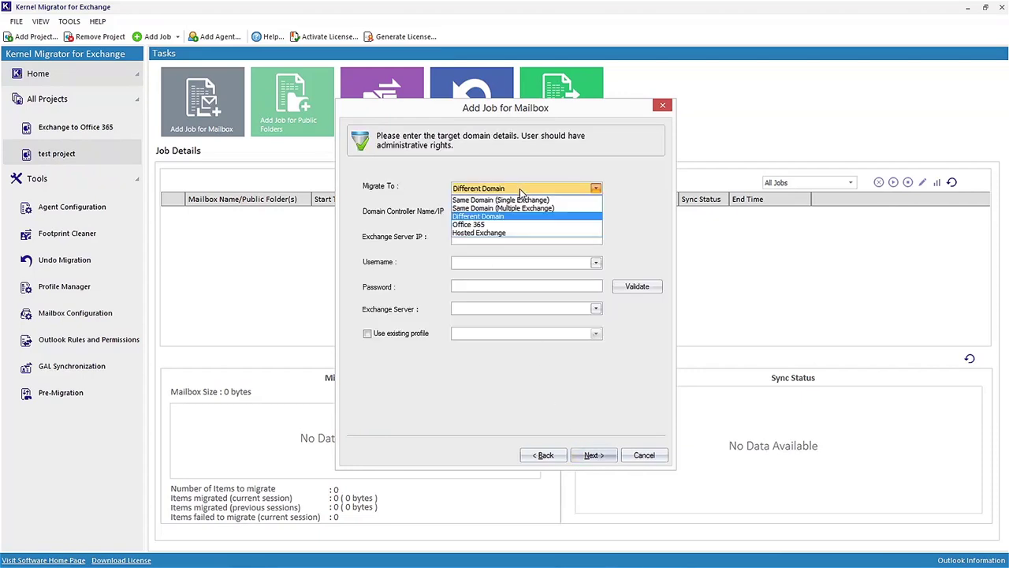
left_click(462, 229)
left_click(474, 248)
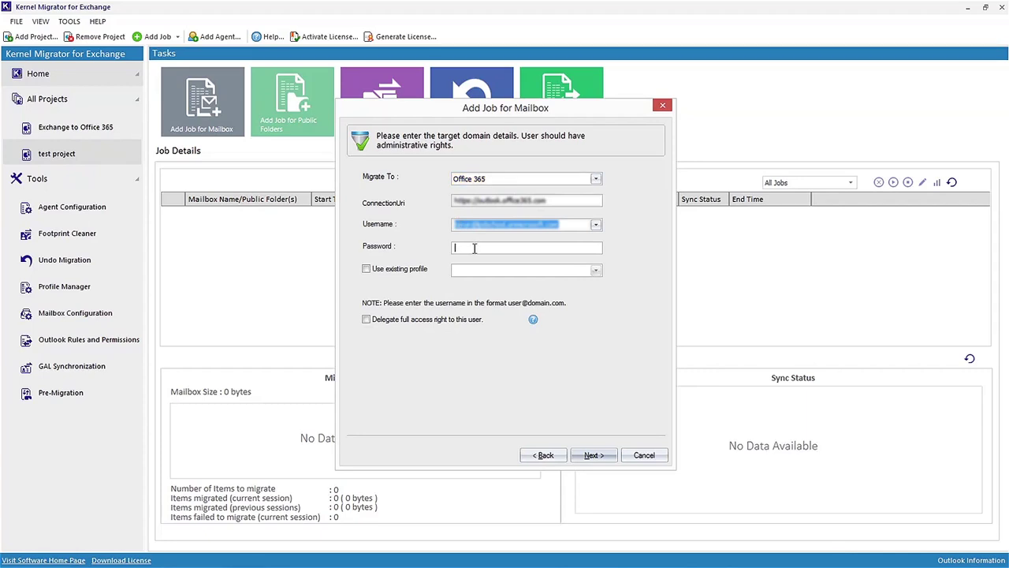
right_click(474, 248)
left_click(502, 303)
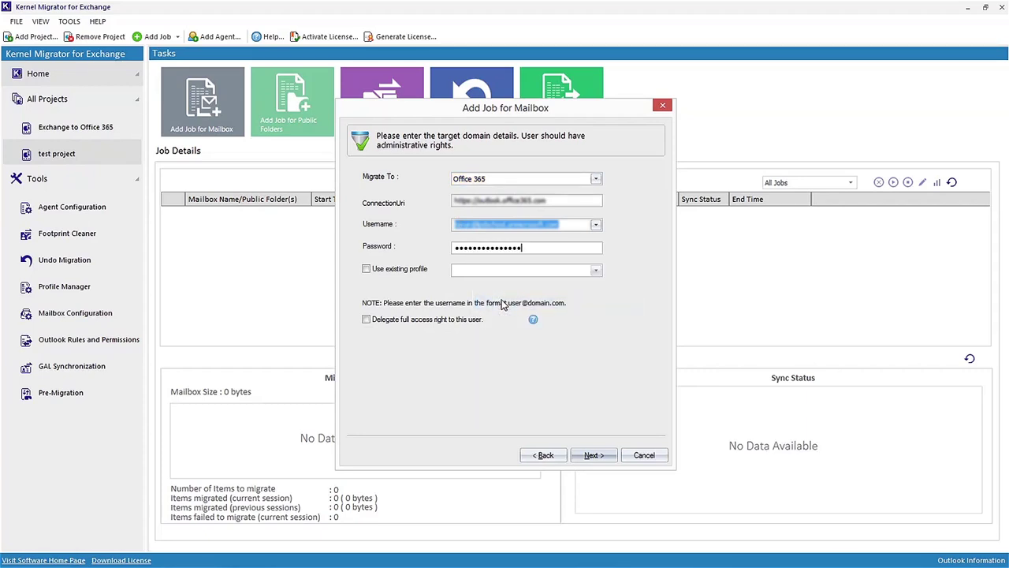
- Delegate full access to the target user and connect to the target Office 365 tenant
left_click(367, 269)
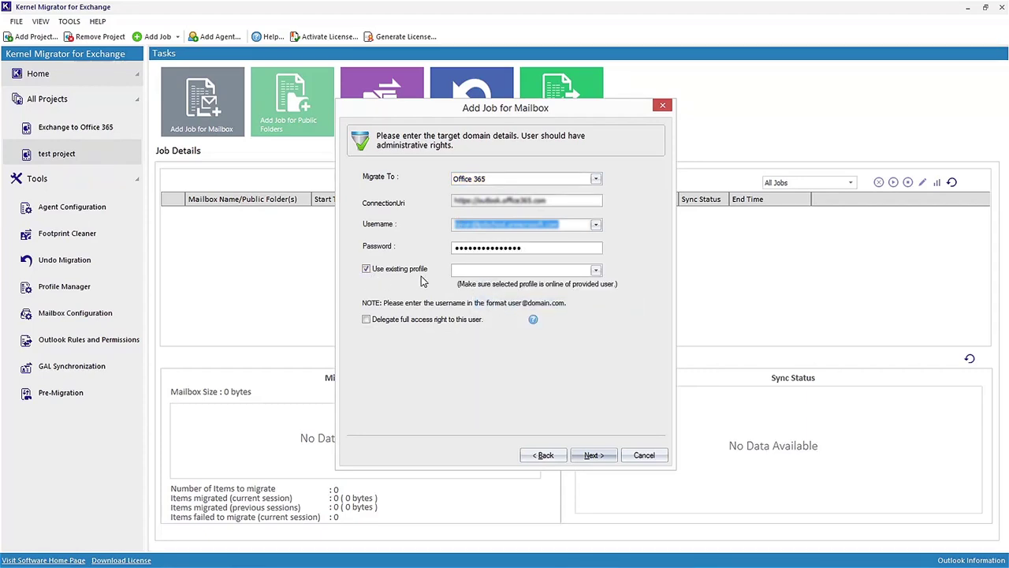
left_click(366, 269)
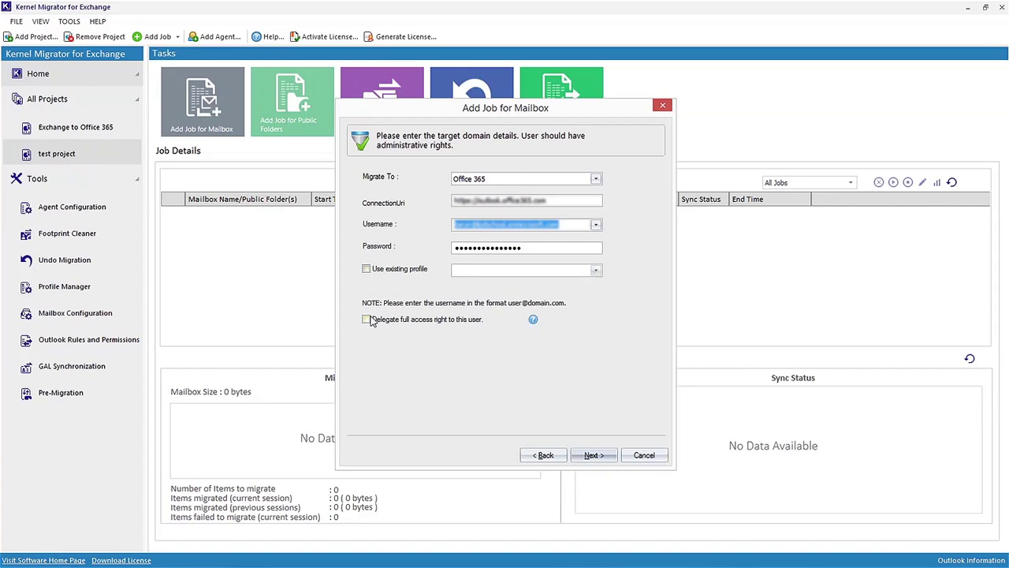
left_click(365, 319)
left_click(593, 455)
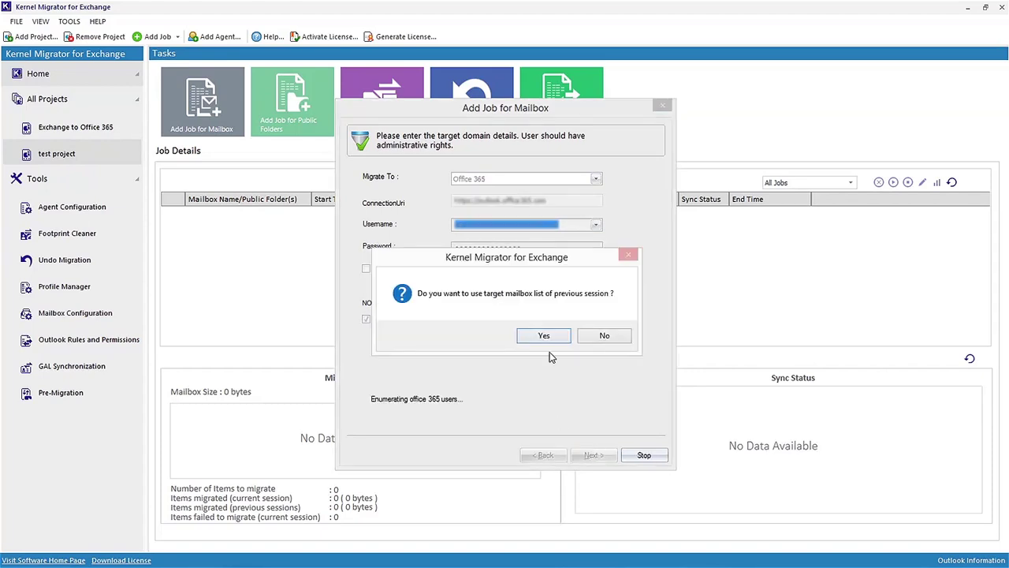
- Reuse the previous target mailbox list and migrate all message classes
left_click(543, 335)
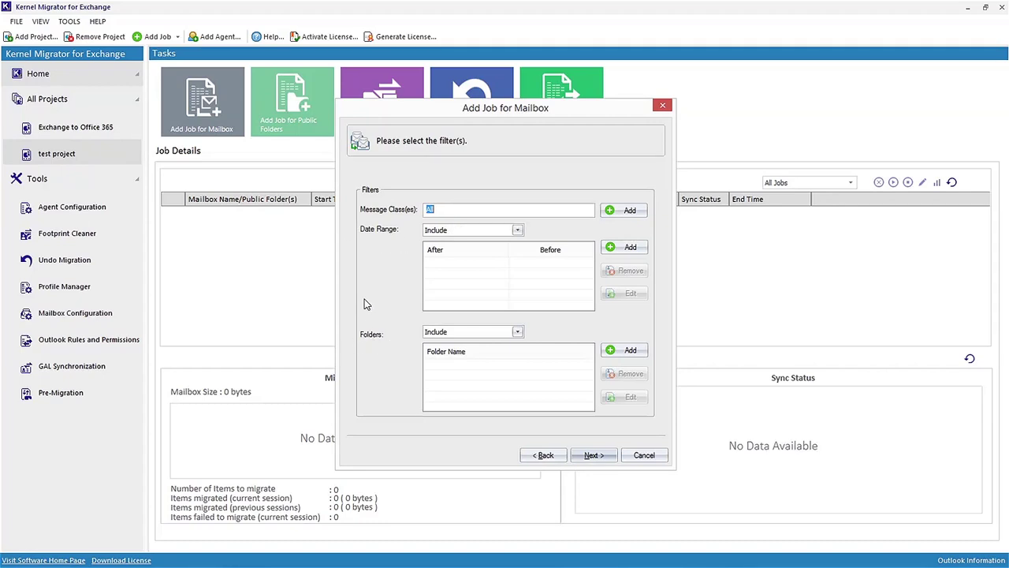
left_click(623, 211)
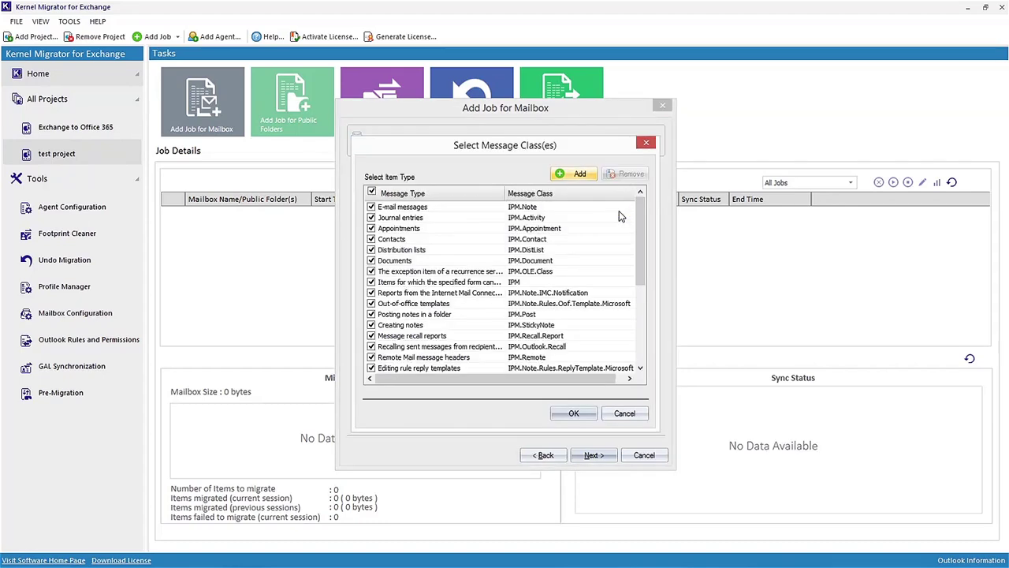
left_click(579, 412)
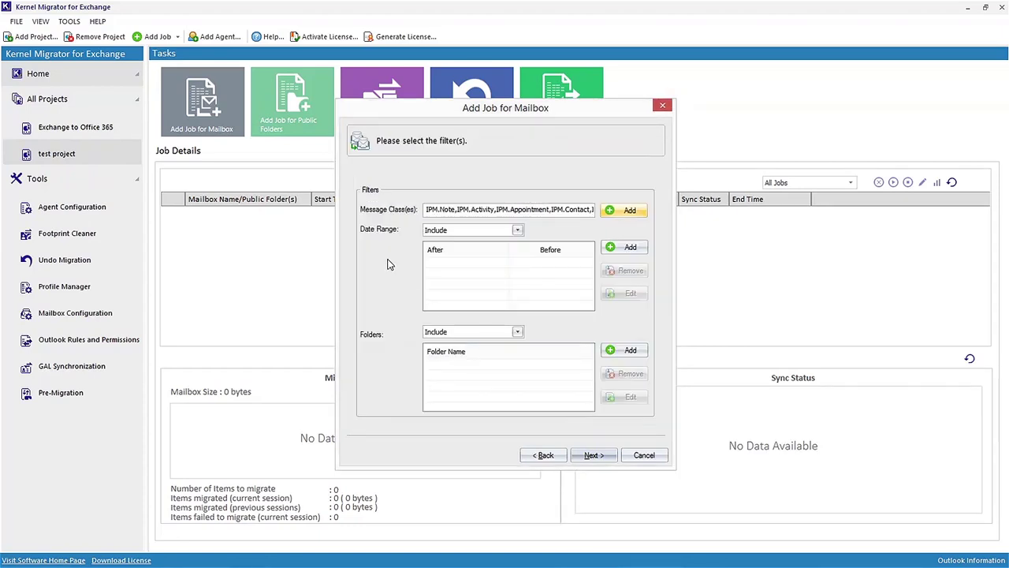
- Add an include date range of 11/19/2018 to 11/19/2018 and an empty include folder entry
left_click(517, 230)
left_click(435, 241)
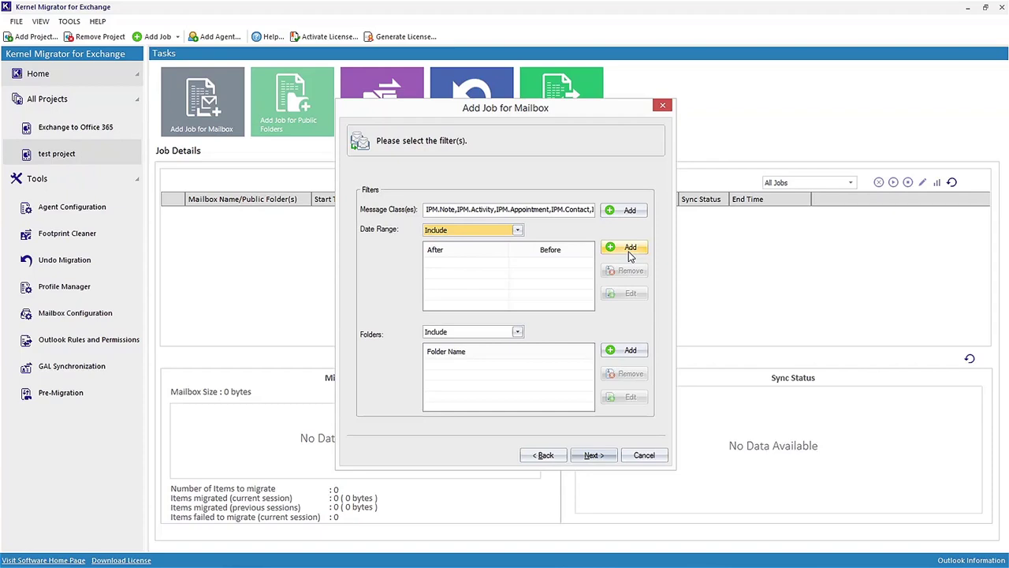
left_click(627, 249)
left_click(514, 323)
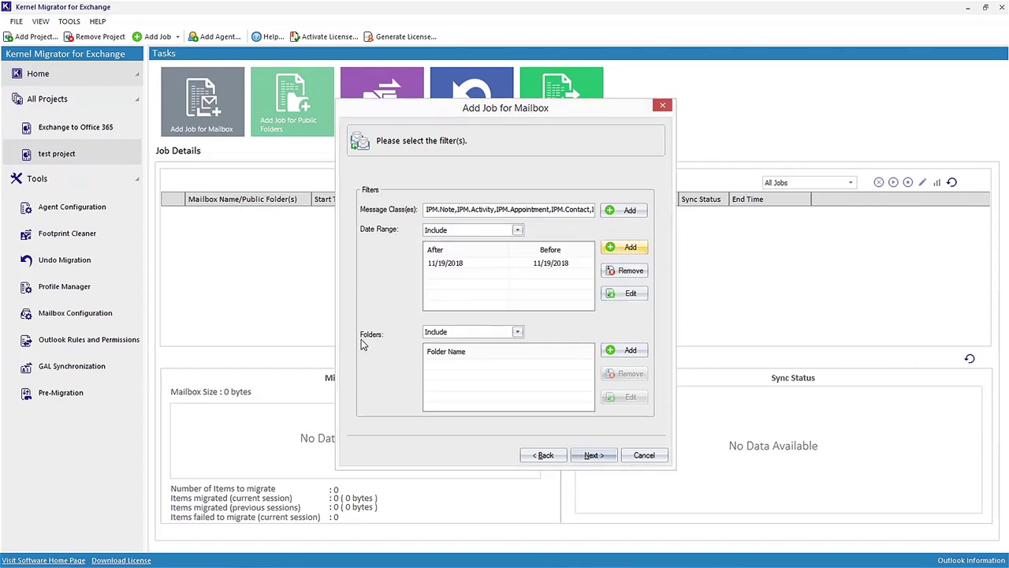
left_click(518, 332)
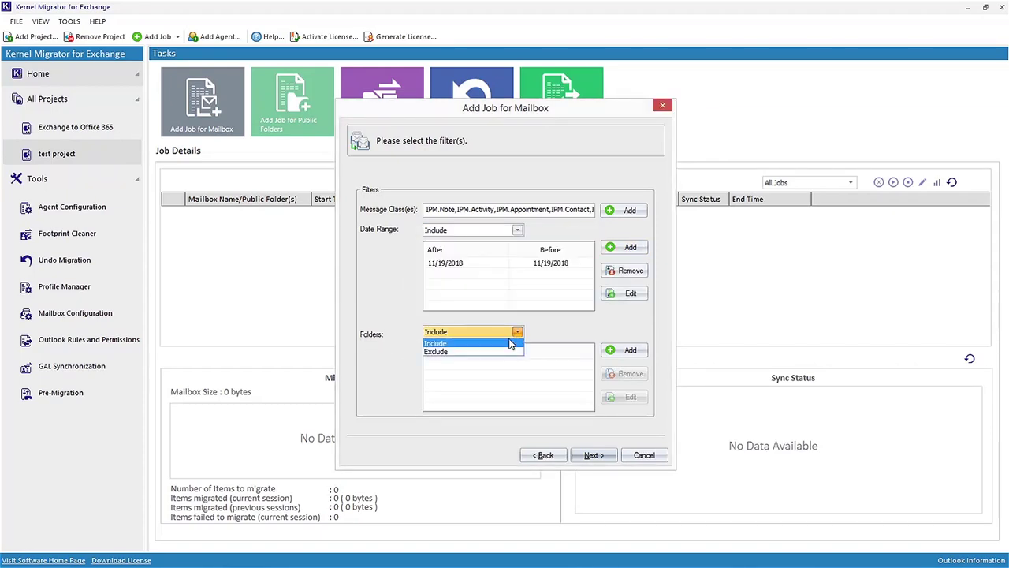
left_click(441, 344)
left_click(620, 351)
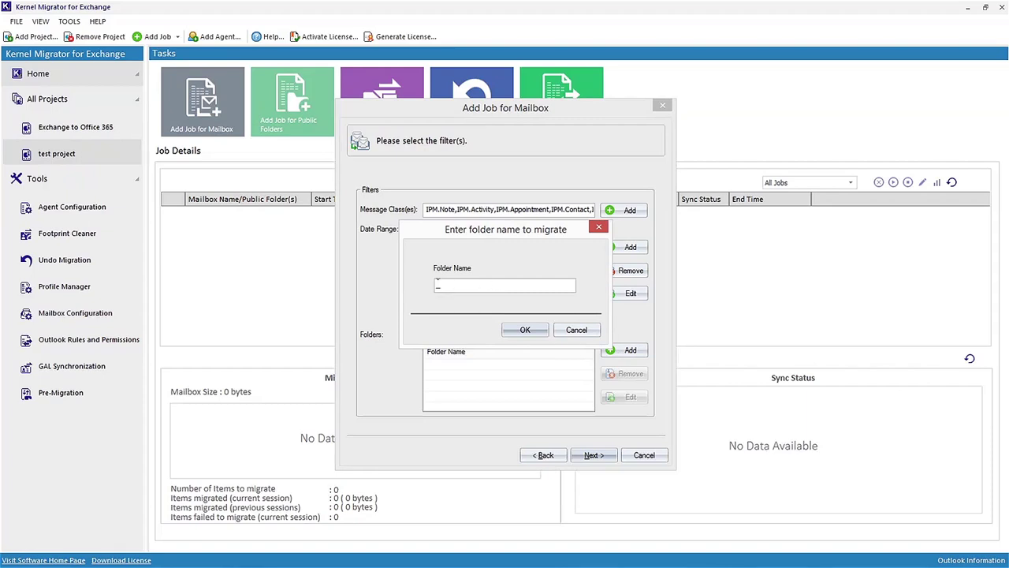
left_click(519, 328)
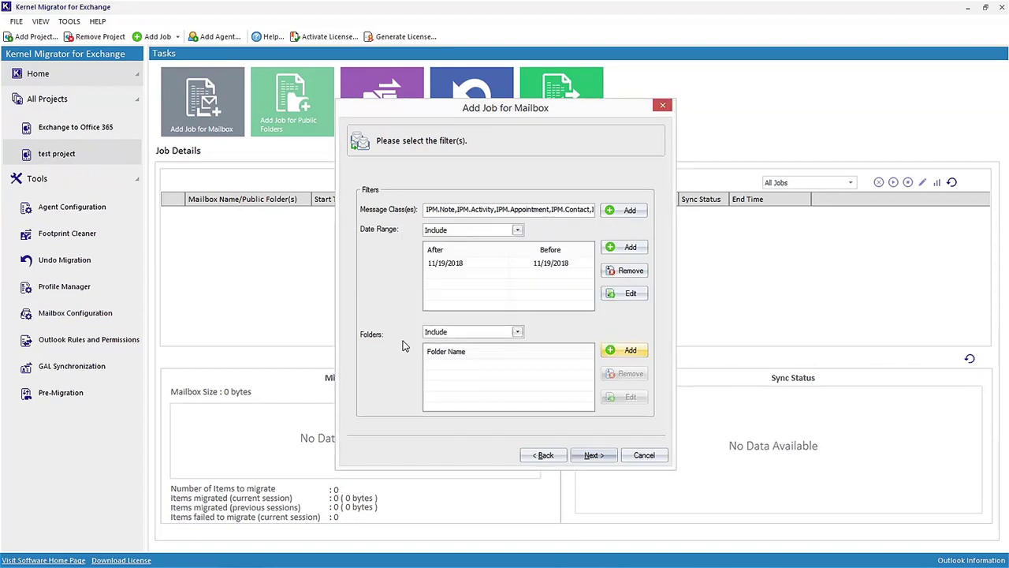
- Map source Mailbox 6 to the first target mailbox in the list
left_click(596, 456)
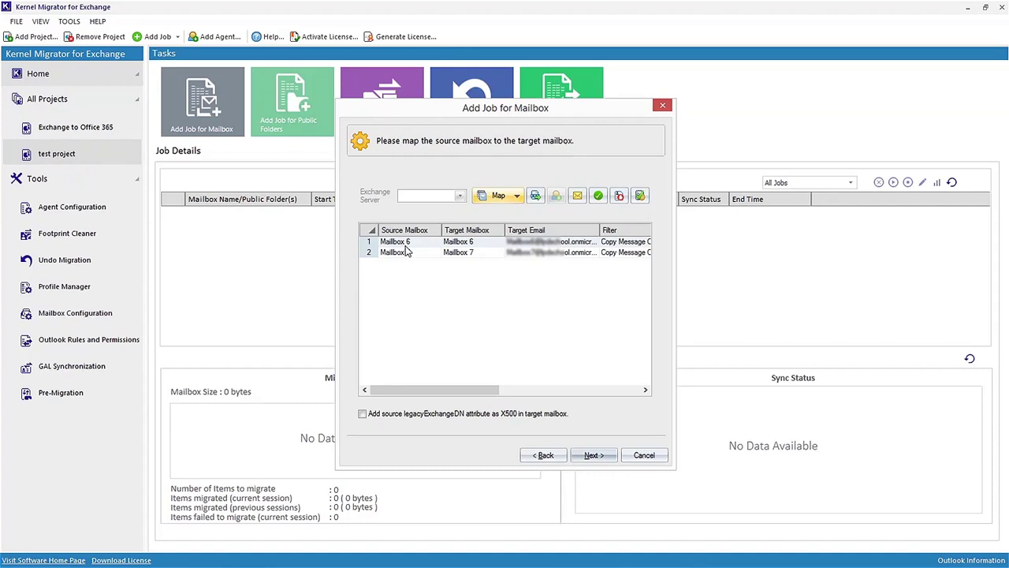
left_click(516, 196)
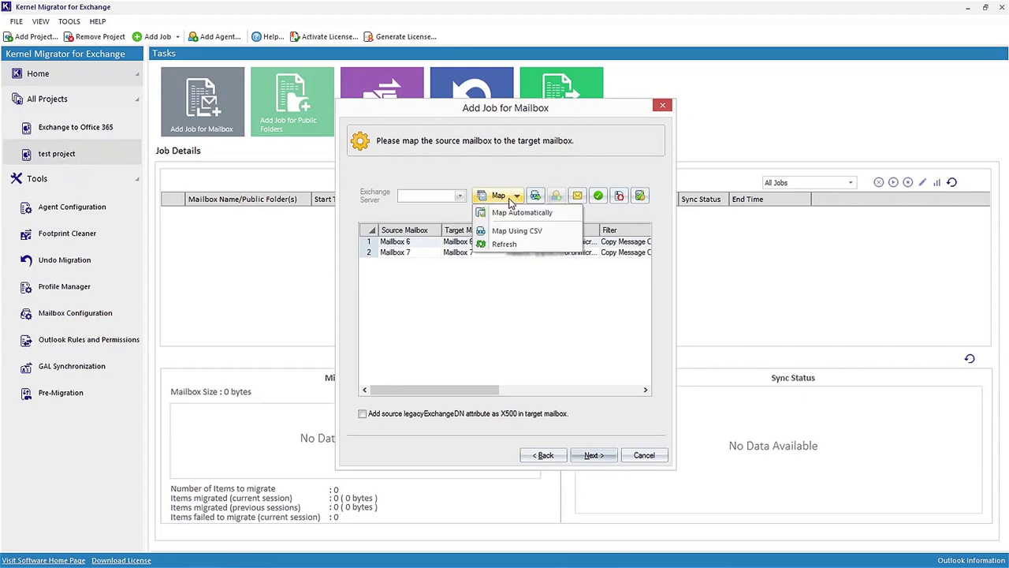
left_click(534, 233)
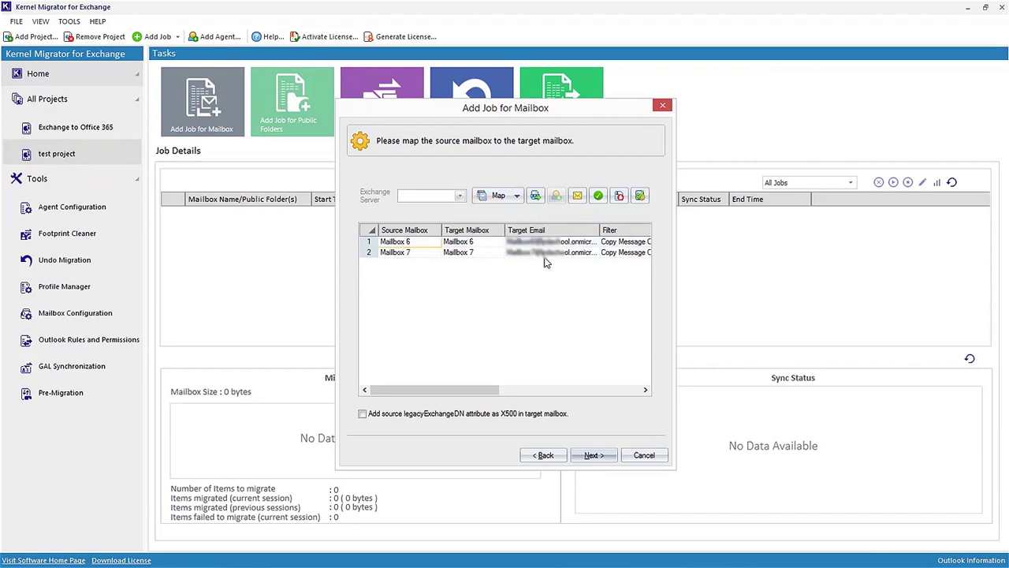
left_click(619, 197)
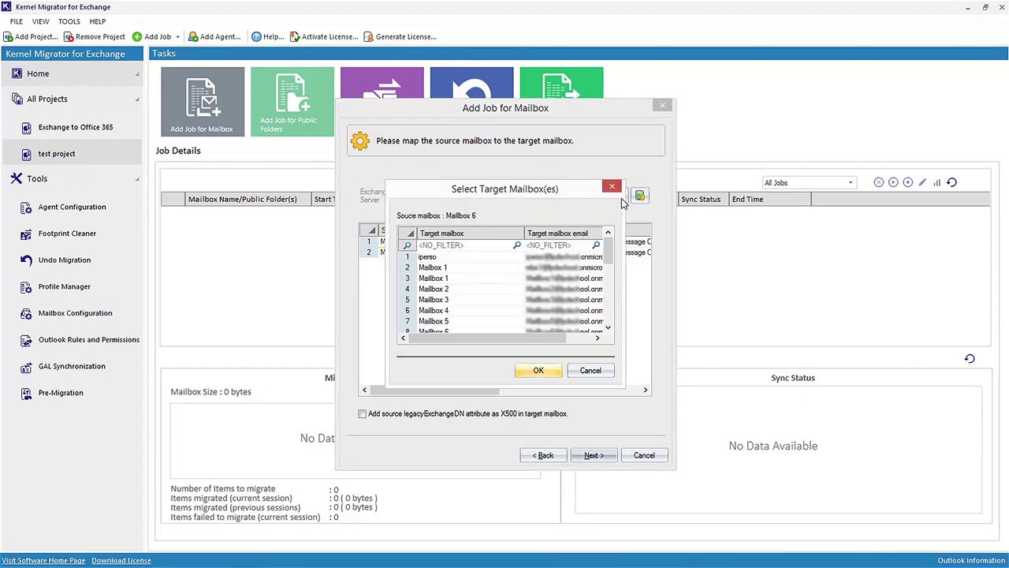
left_click(427, 258)
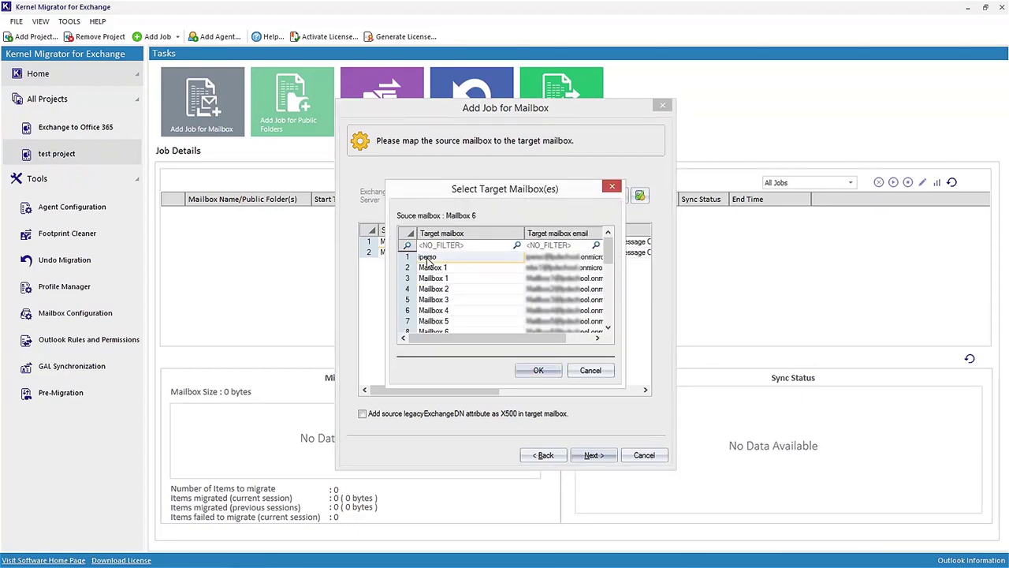
left_click(539, 369)
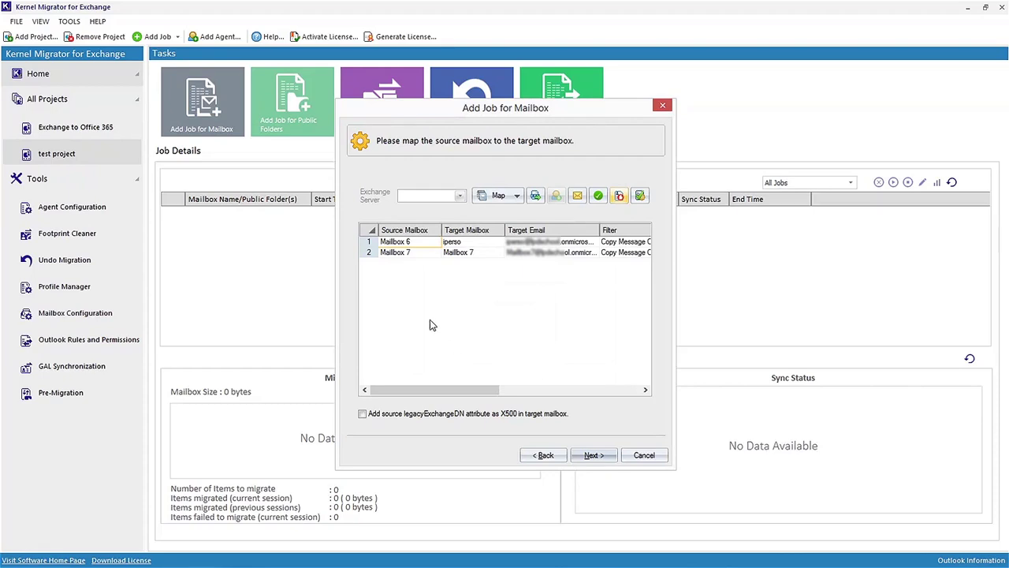
- Map source Mailbox 7 to target Mailbox 1 and continue to bad-item options
left_click(395, 254)
left_click(617, 197)
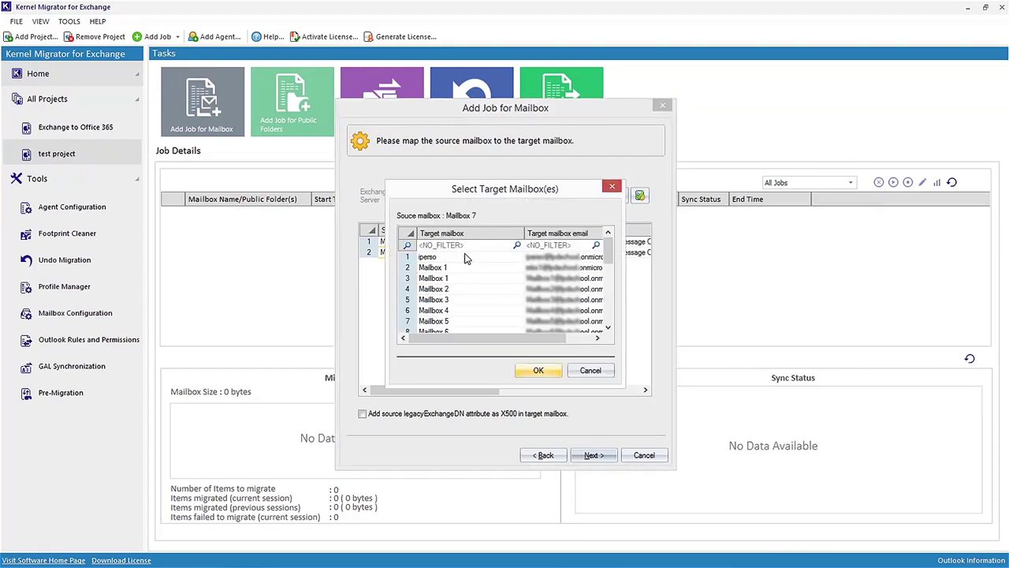
left_click(434, 268)
left_click(539, 369)
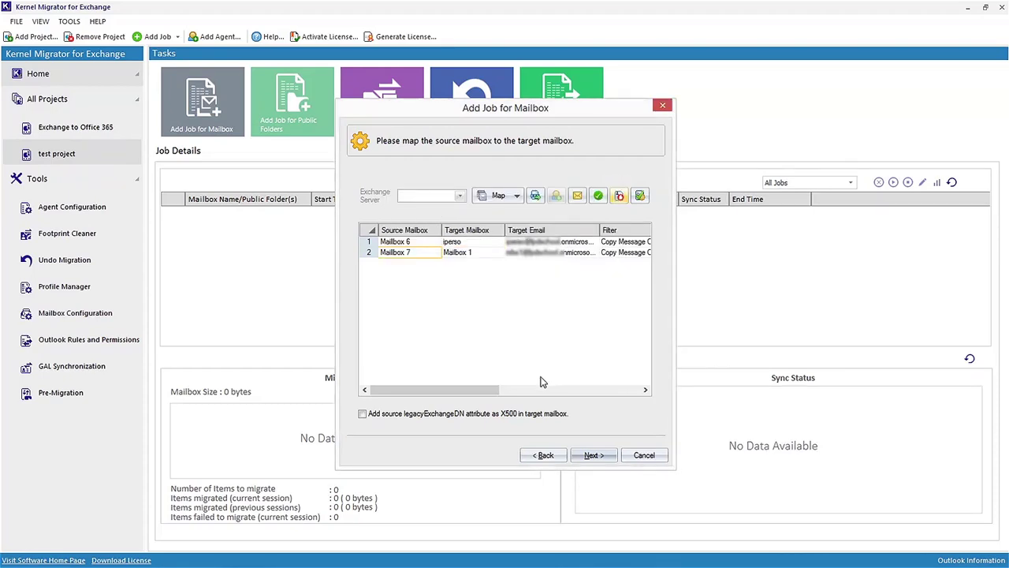
left_click(362, 413)
left_click(362, 413)
left_click(591, 456)
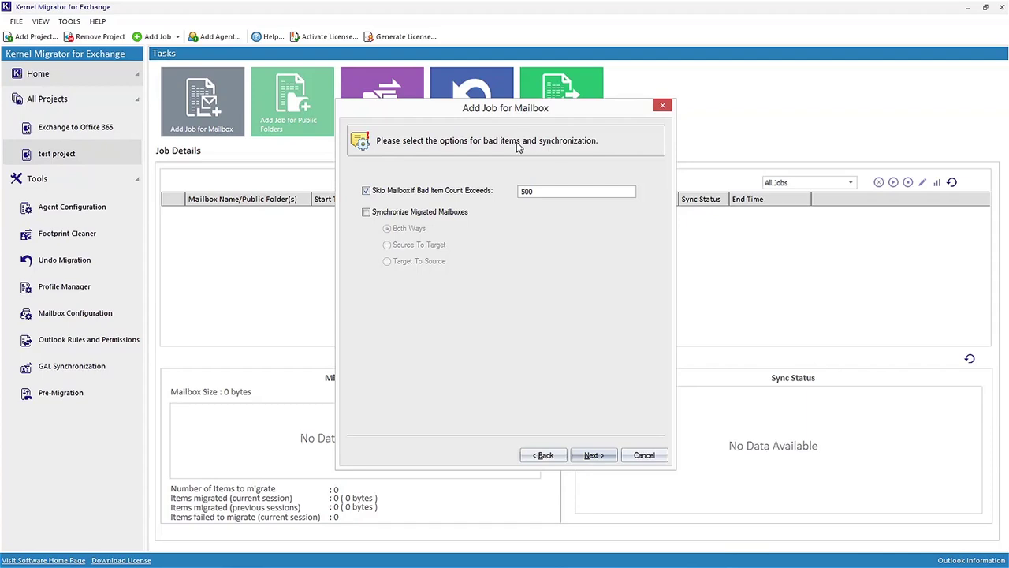
- Keep the default bad-item, notification and schedule settings
left_click(591, 456)
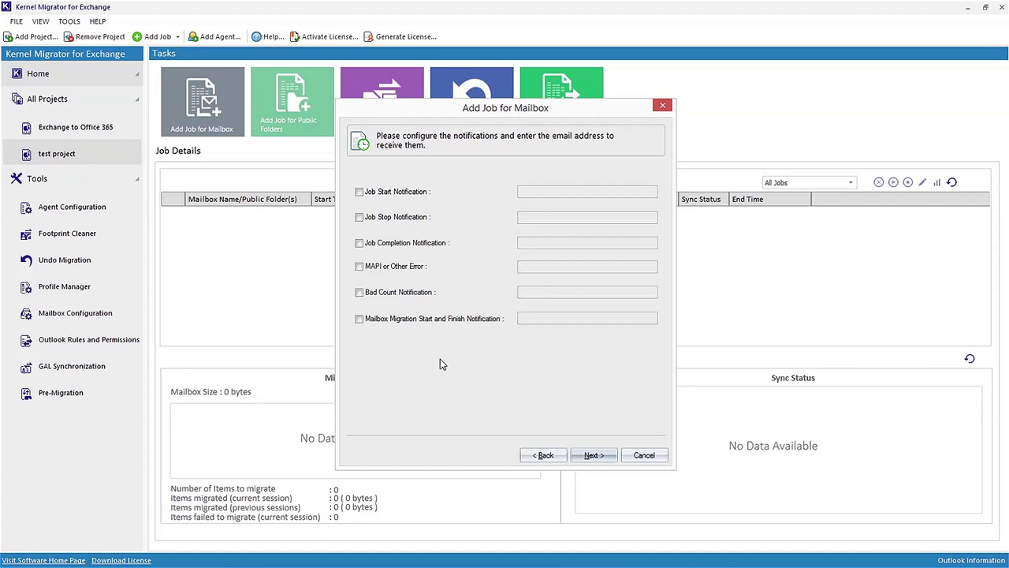
left_click(593, 456)
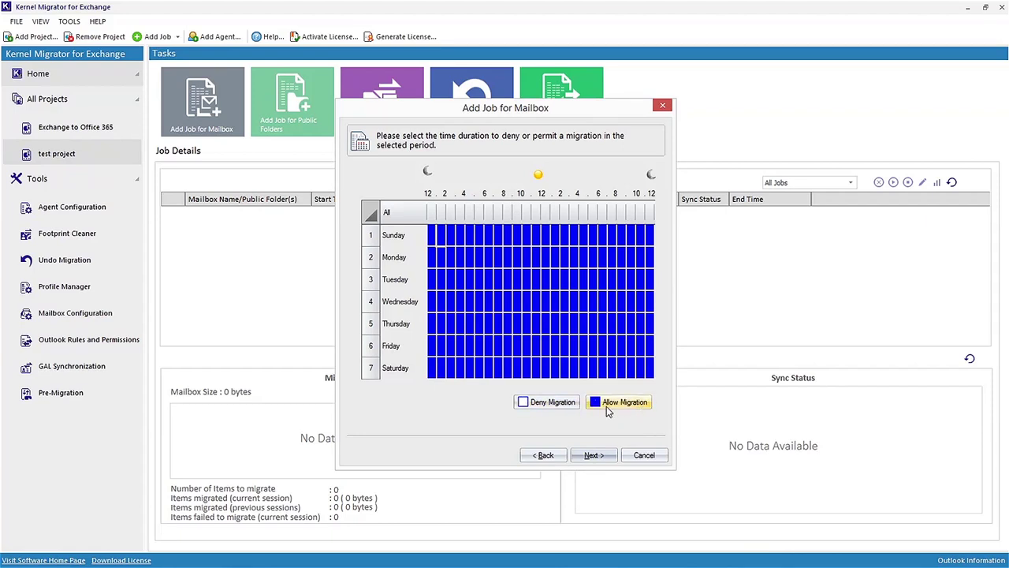
left_click(432, 262)
left_click(598, 457)
- Run the job immediately and delegate report-console rights, including Start, to an existing user
left_click(398, 213)
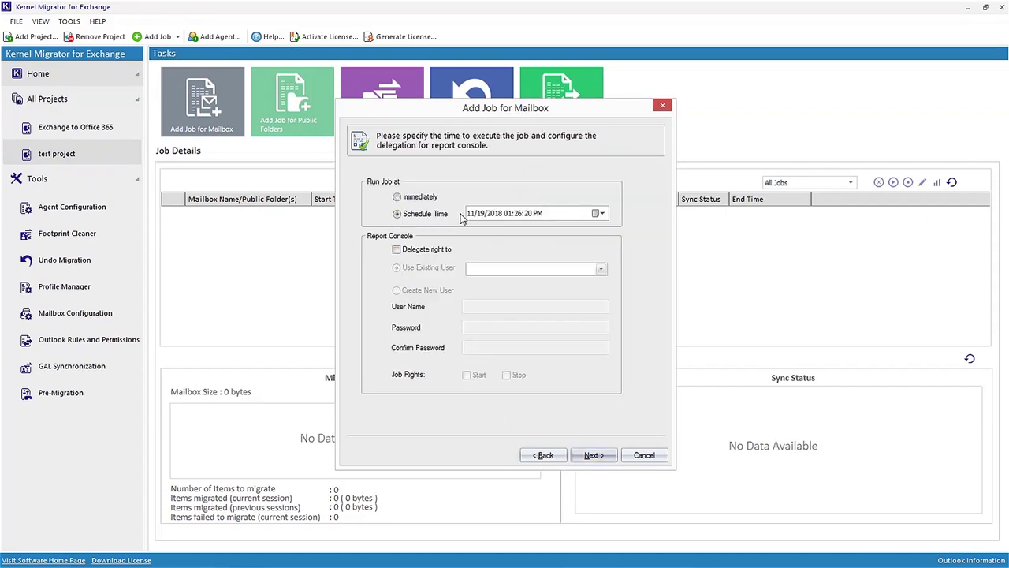
left_click(423, 199)
left_click(411, 250)
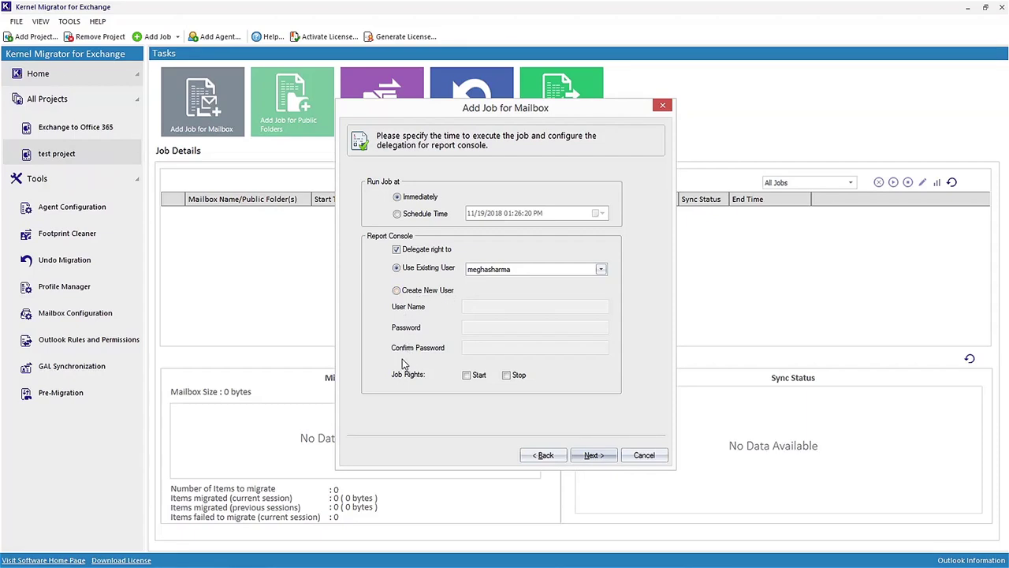
left_click(466, 375)
- Grant the delegate Stop rights, finish job 001 and view Mailbox 7's completed migration status
left_click(506, 376)
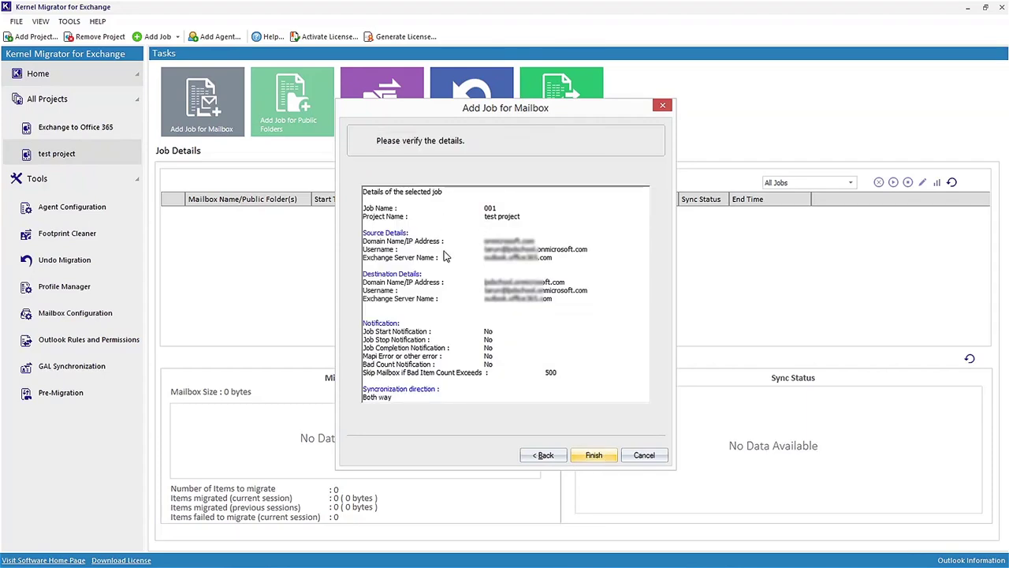
left_click(605, 457)
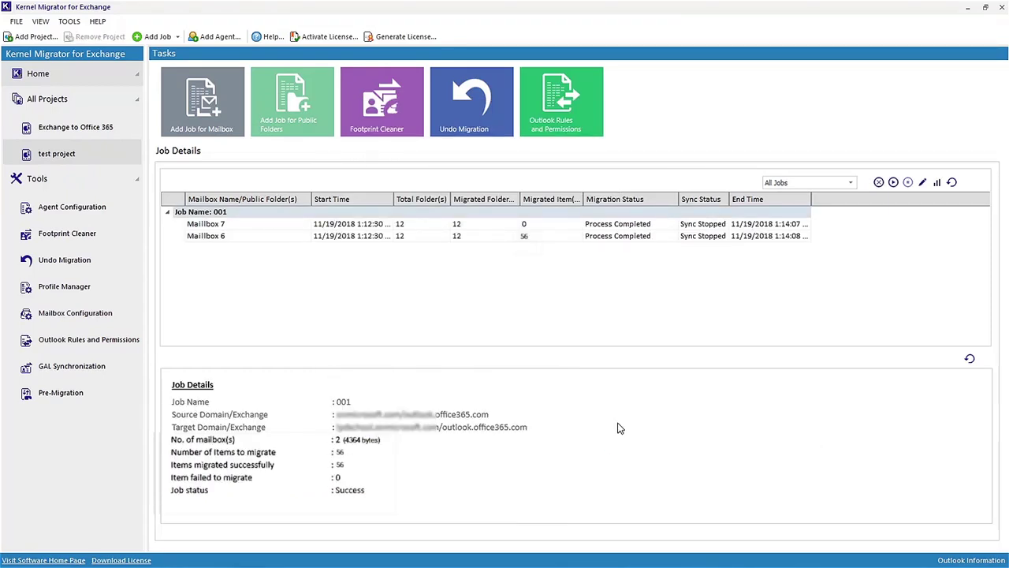
left_click(606, 227)
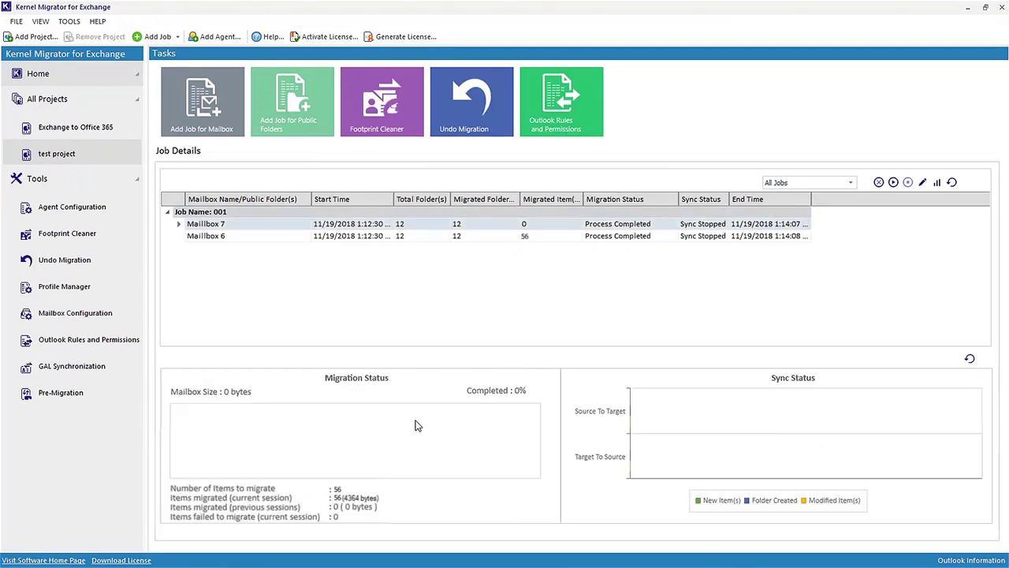